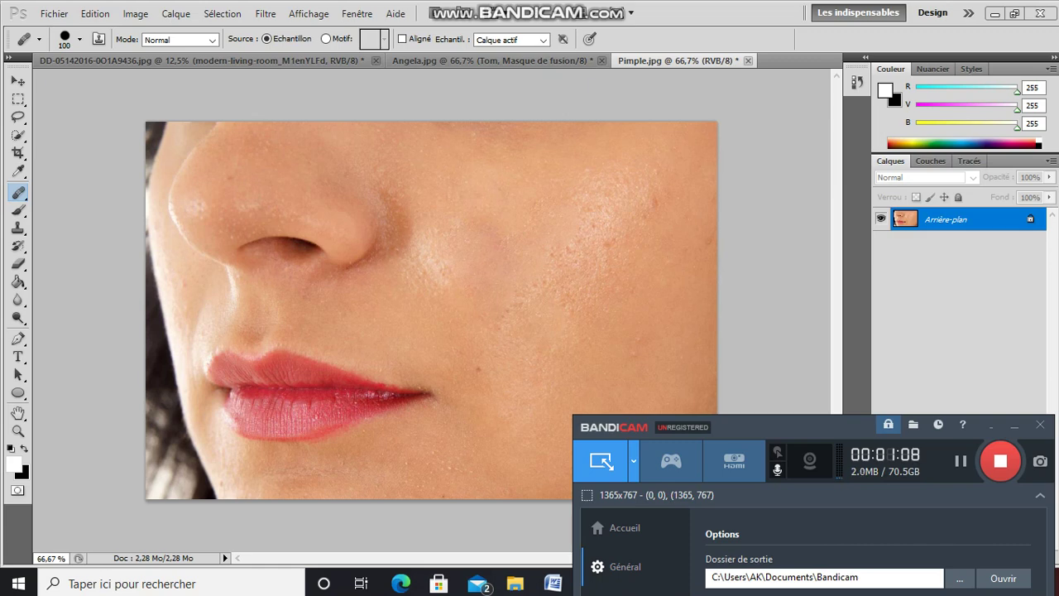
# Step: Close Pimple.jpg without saving the edits and reopen the original Pimple photo
pyautogui.click(748, 60)
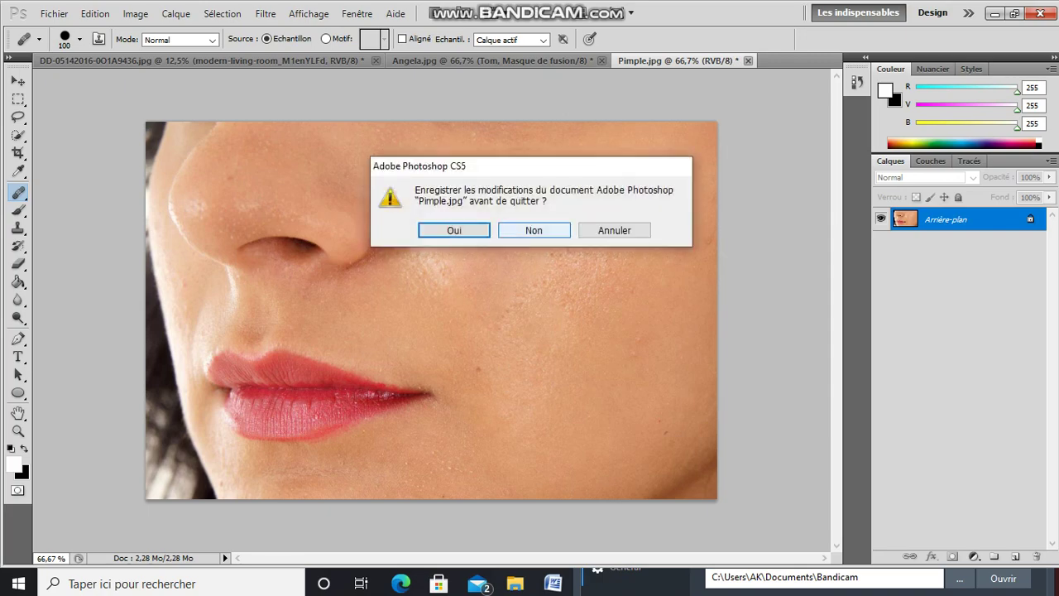
pyautogui.click(535, 230)
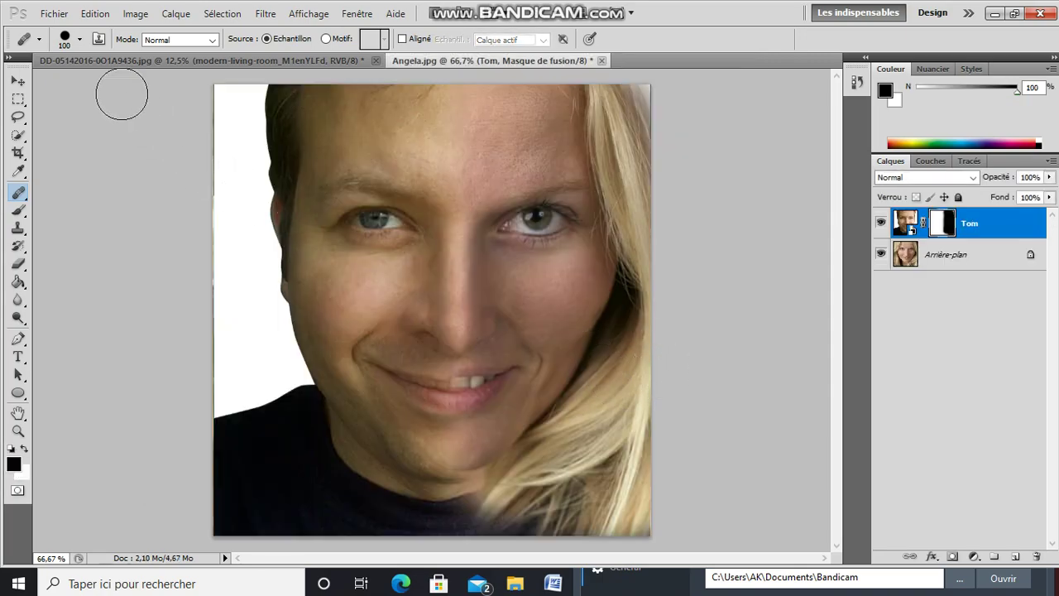
pyautogui.click(54, 13)
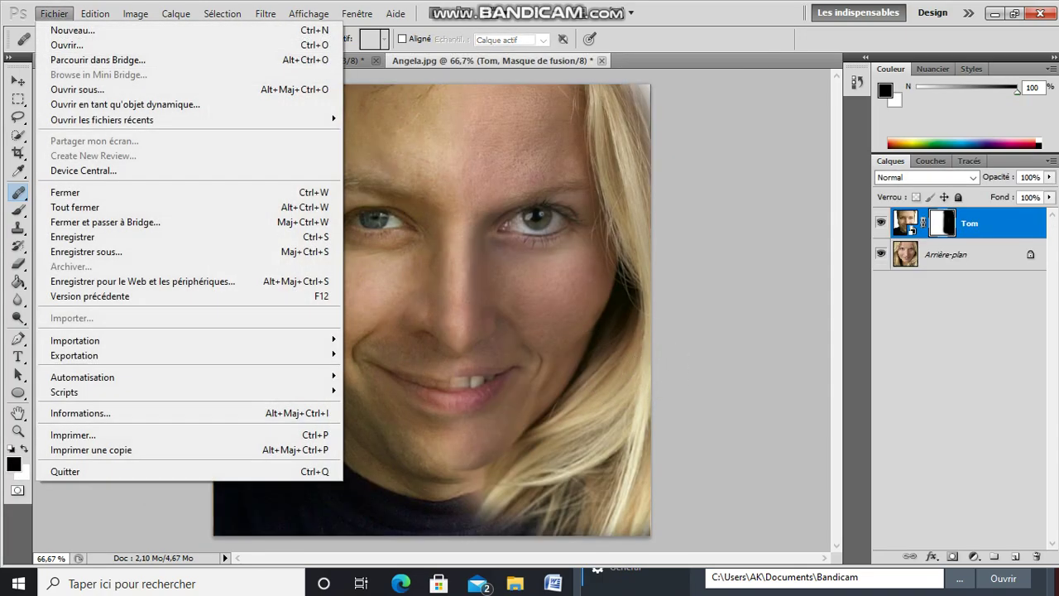
pyautogui.click(75, 45)
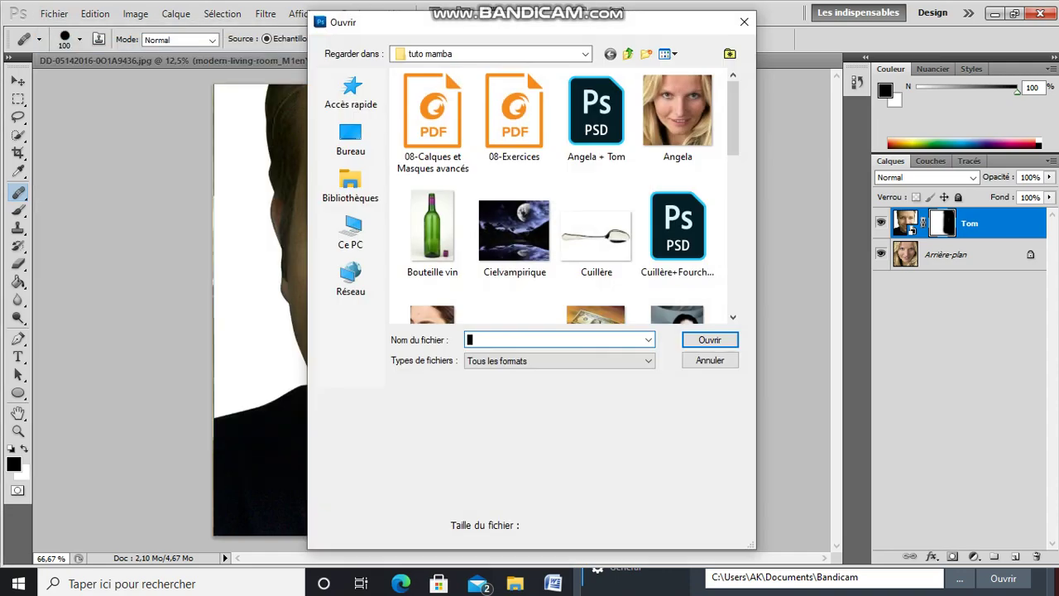
pyautogui.scroll(-3, 596, 232)
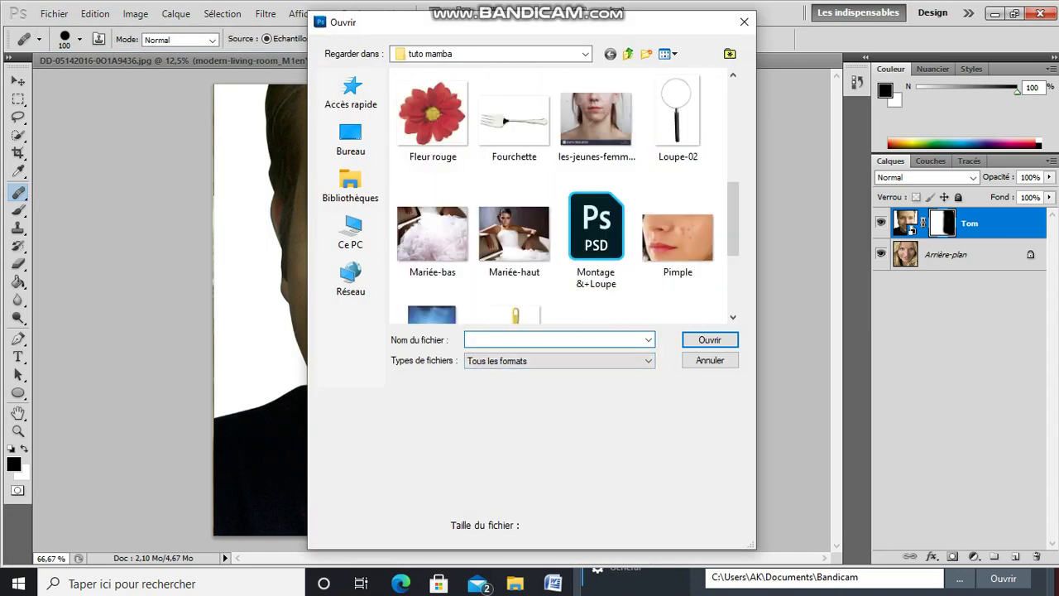
pyautogui.click(678, 240)
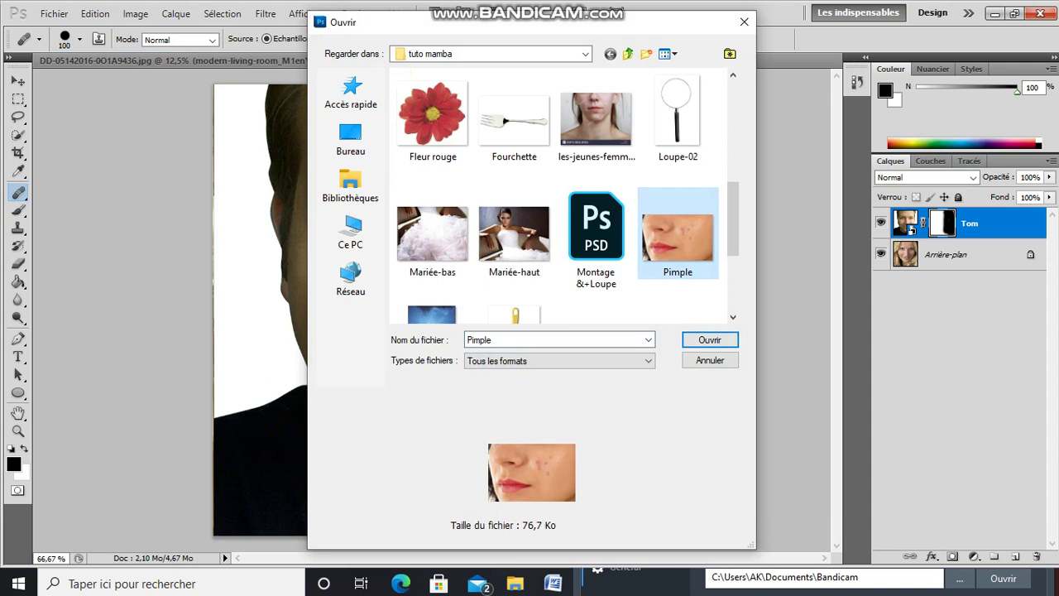
pyautogui.click(710, 339)
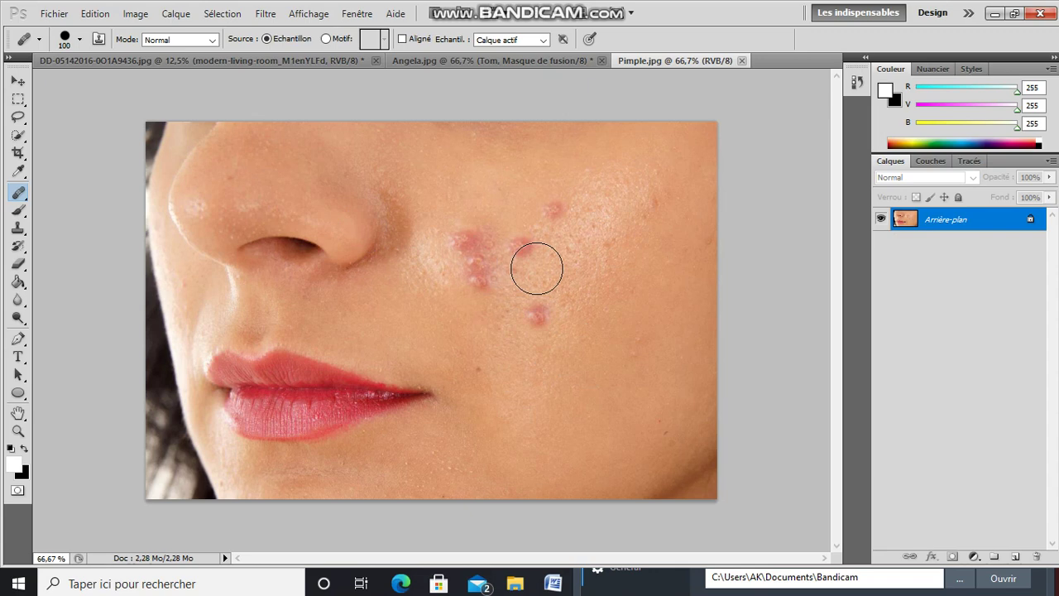
# Step: Zoom Pimple.jpg to 100% and bring up the healing tools flyout
pyautogui.hotkey('ctrl', '+')
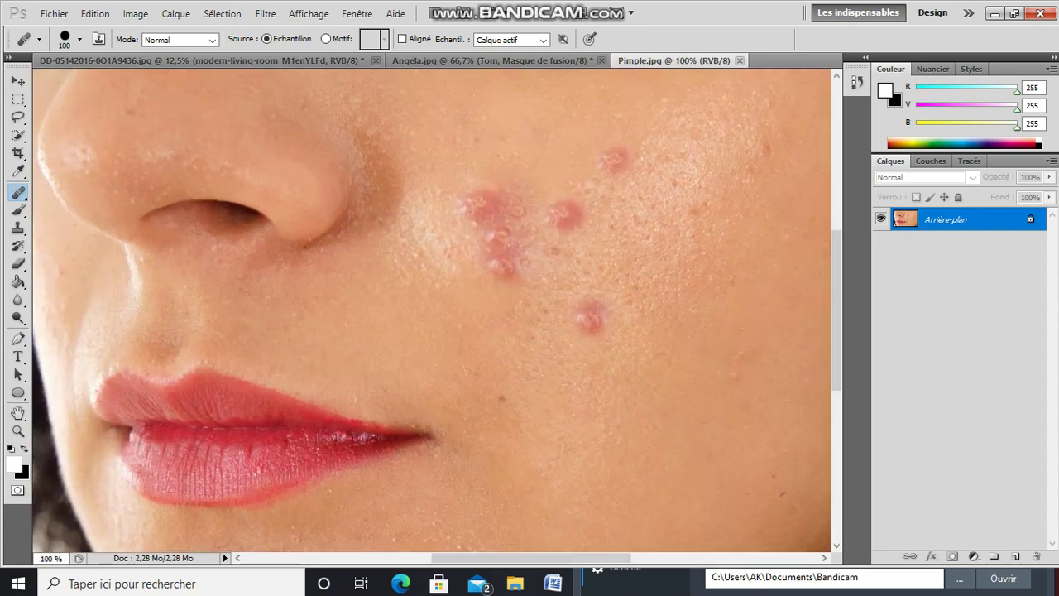
pyautogui.click(537, 269)
pyautogui.click(17, 80)
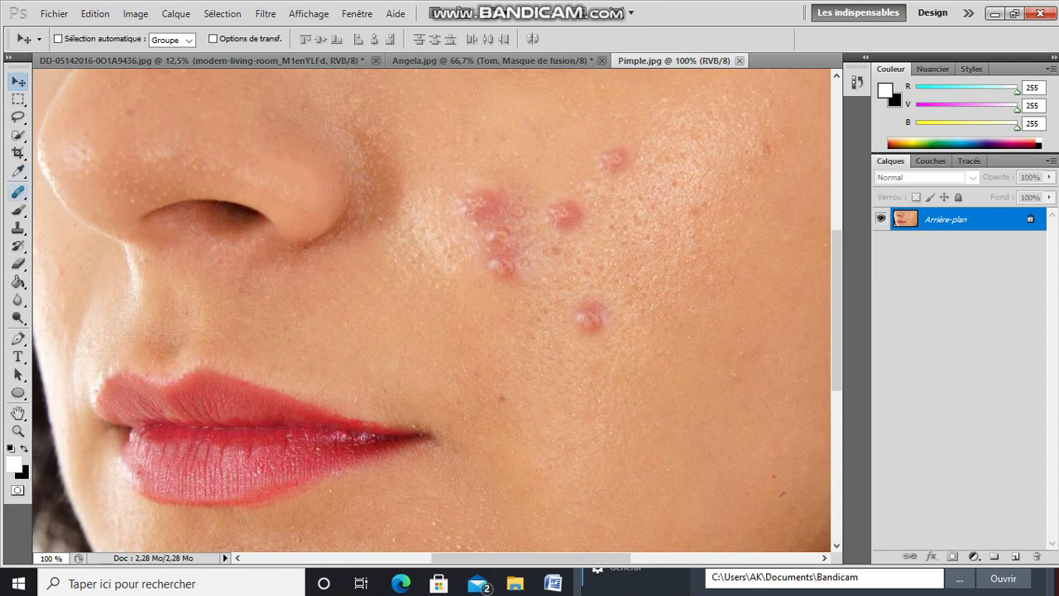
pyautogui.click(18, 191)
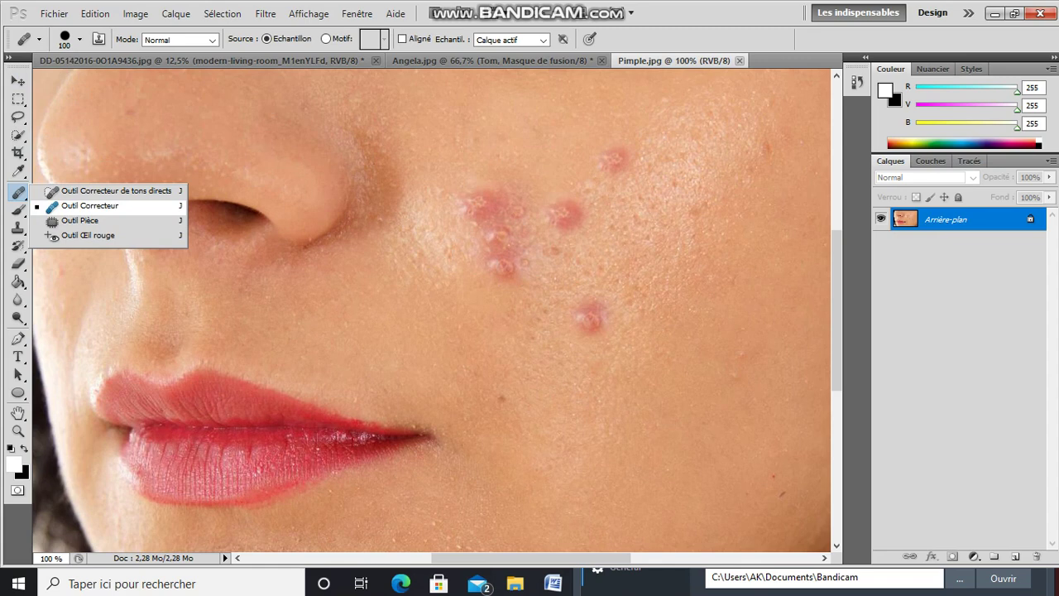
# Step: Pick the standard Healing Brush at 100 px and try a pimple, triggering the source-point warning
pyautogui.click(90, 205)
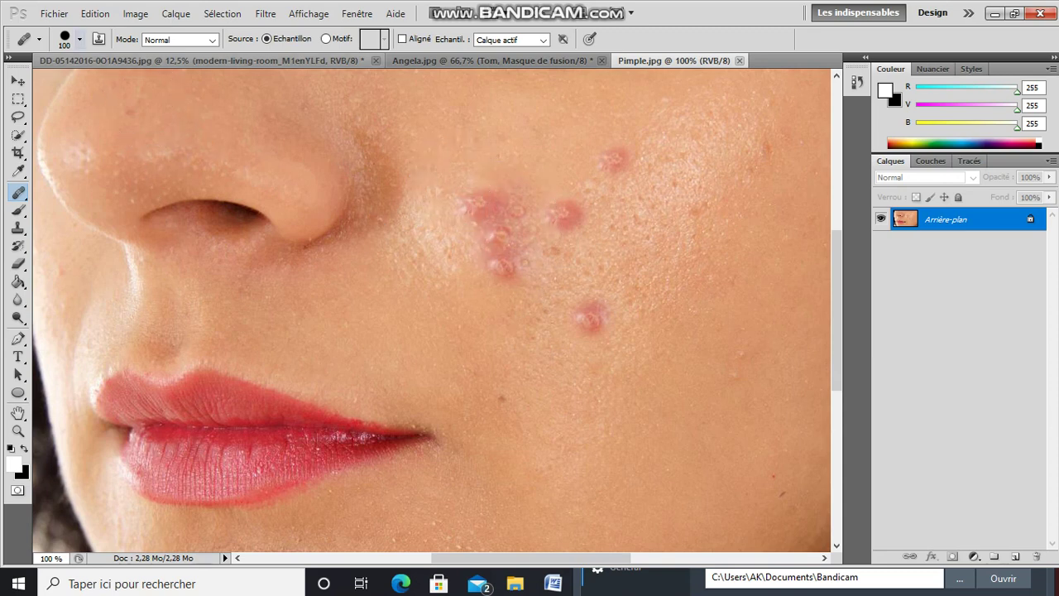
pyautogui.click(79, 39)
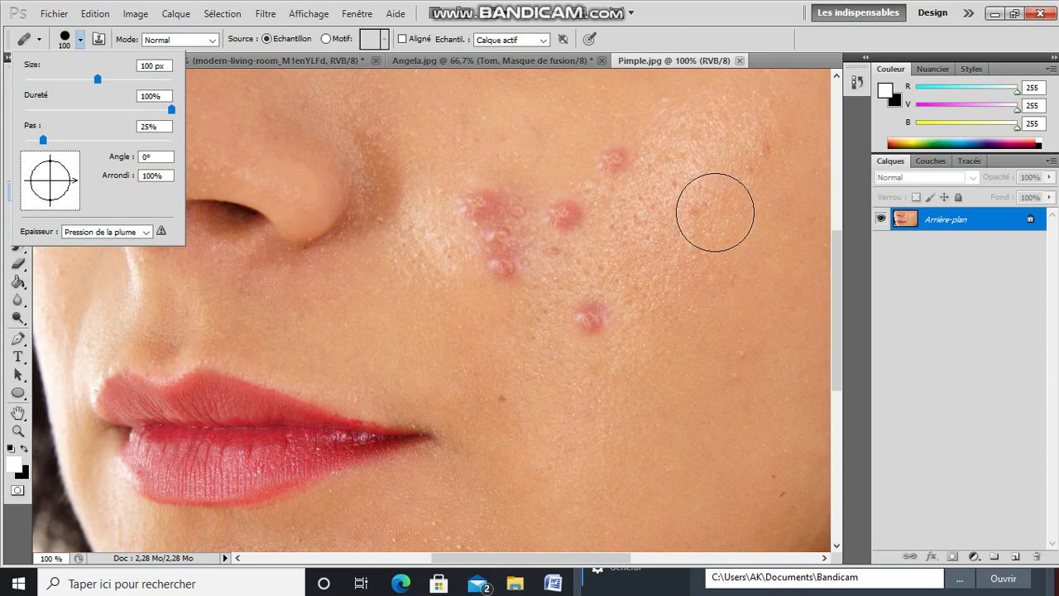
pyautogui.click(715, 213)
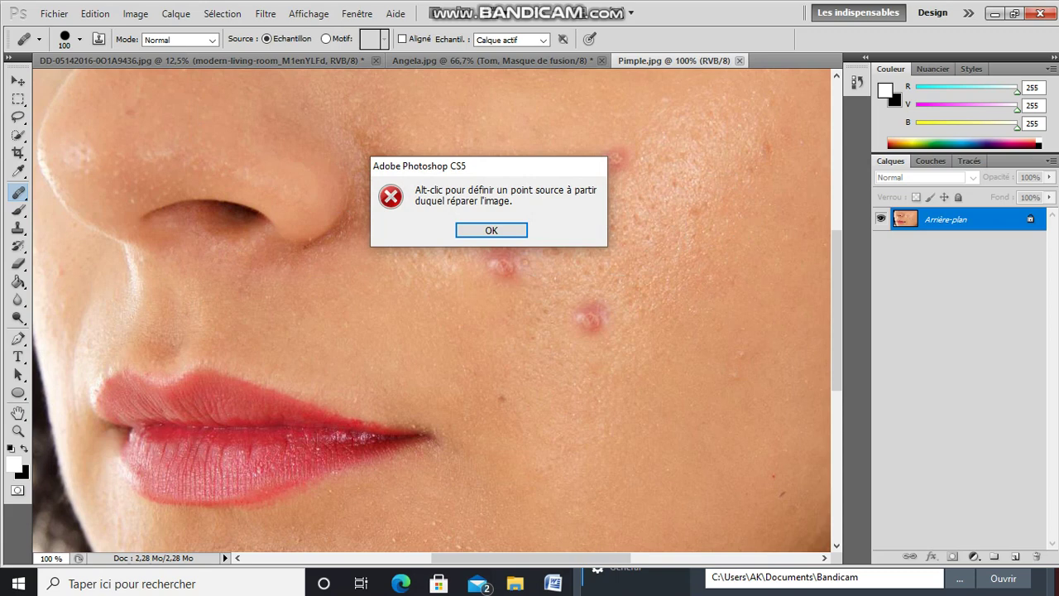
# Step: Dismiss the warning, heal the top, right, lowest and nose-side pimples, then zoom out
pyautogui.click(491, 230)
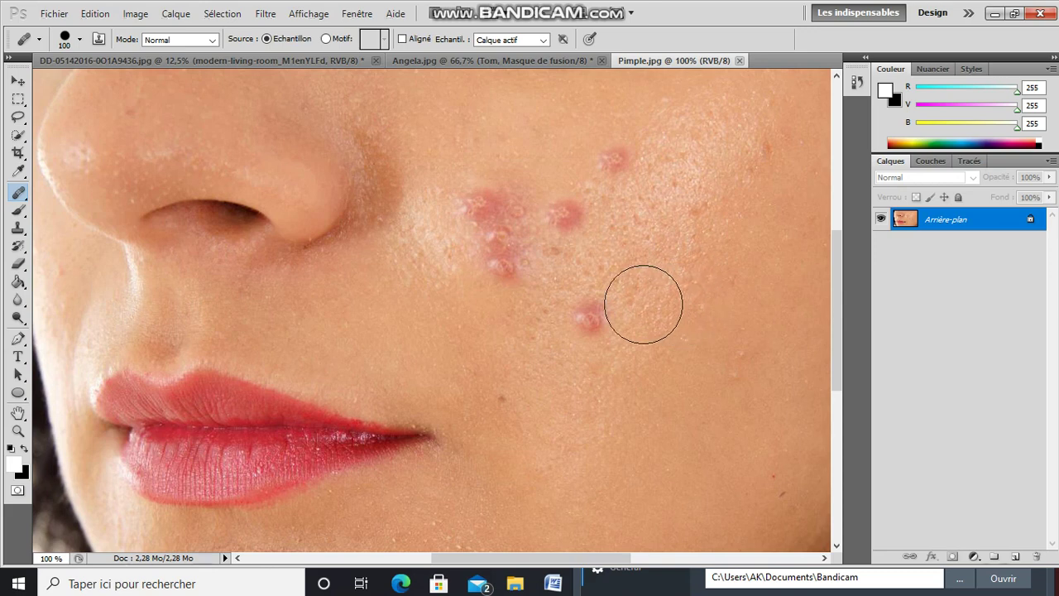
pyautogui.click(620, 173)
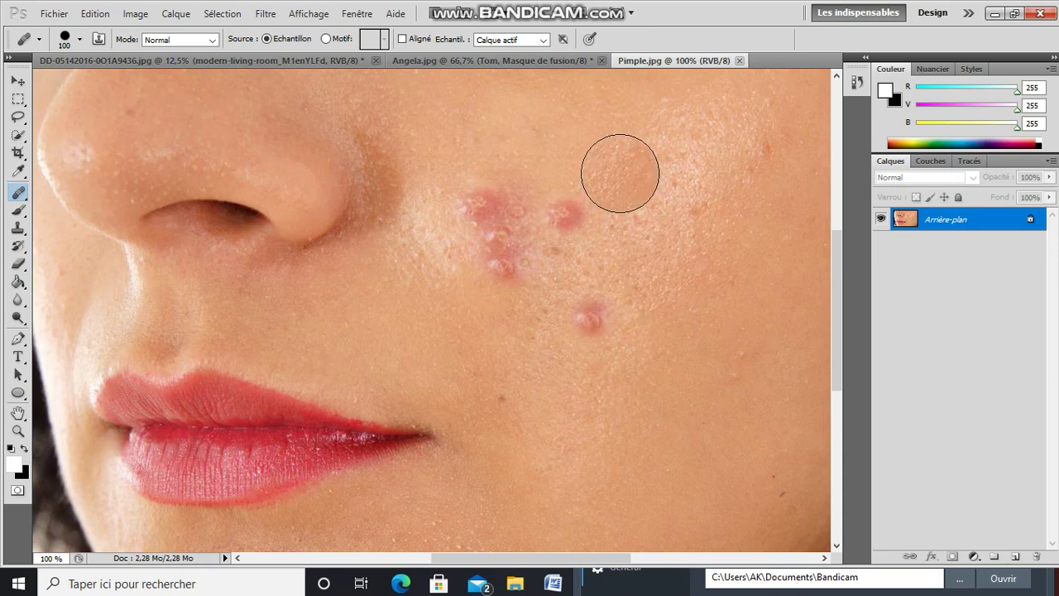
pyautogui.click(567, 215)
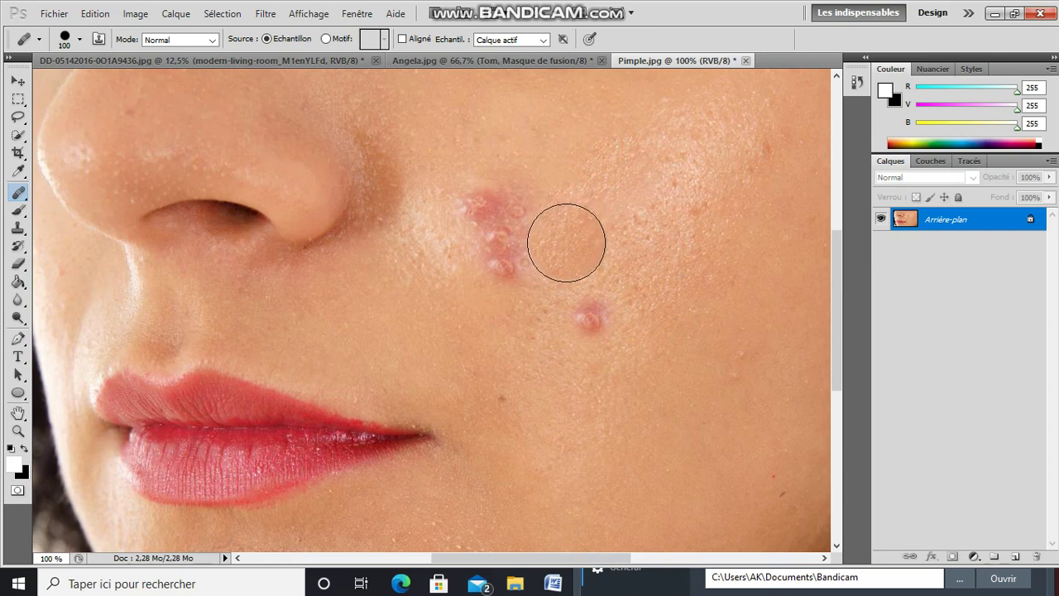
pyautogui.click(593, 315)
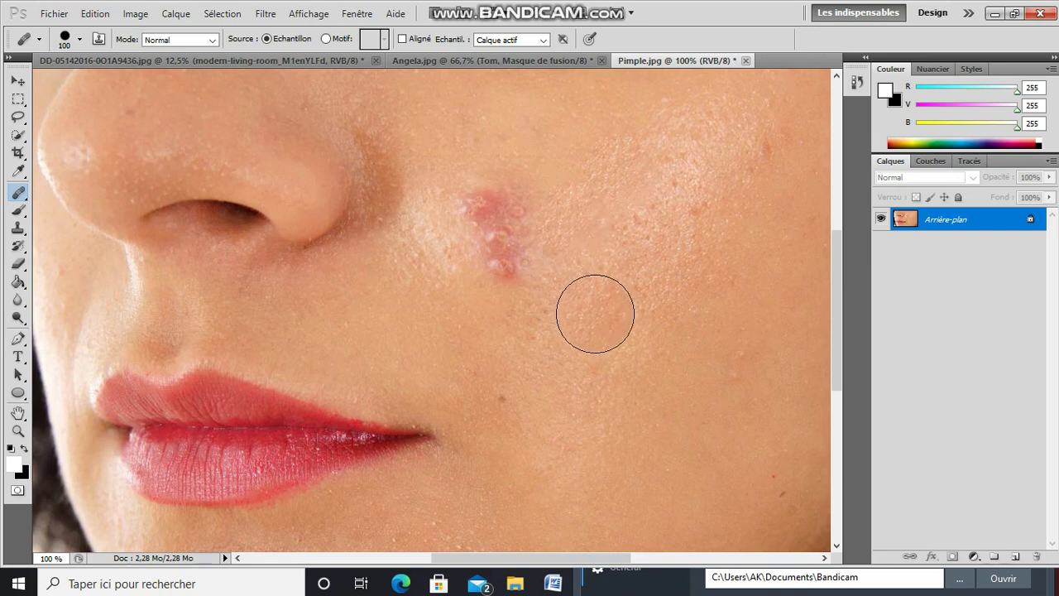
pyautogui.click(493, 222)
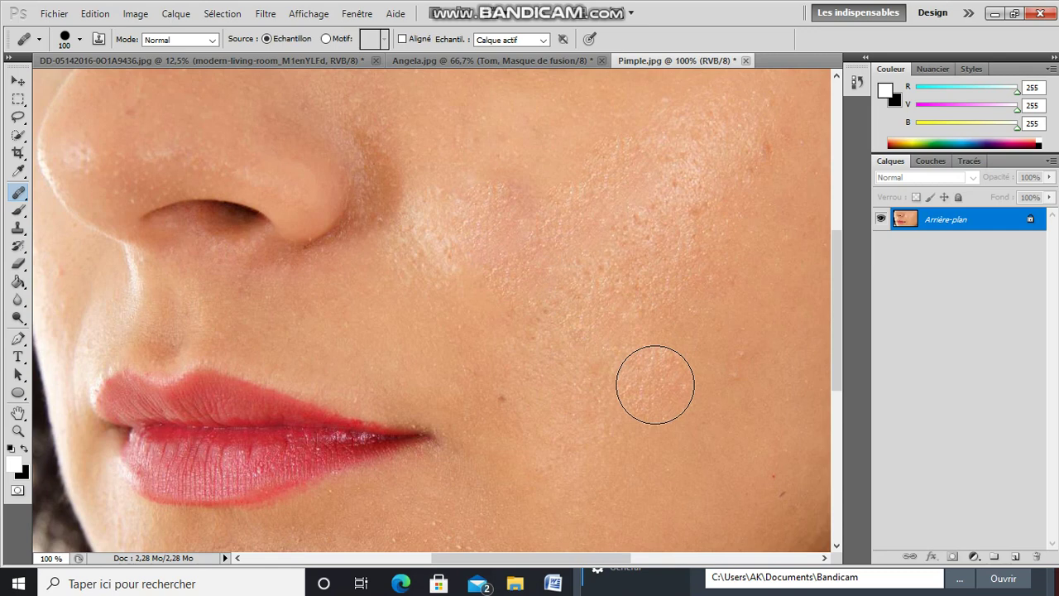
pyautogui.hotkey('ctrl', '-')
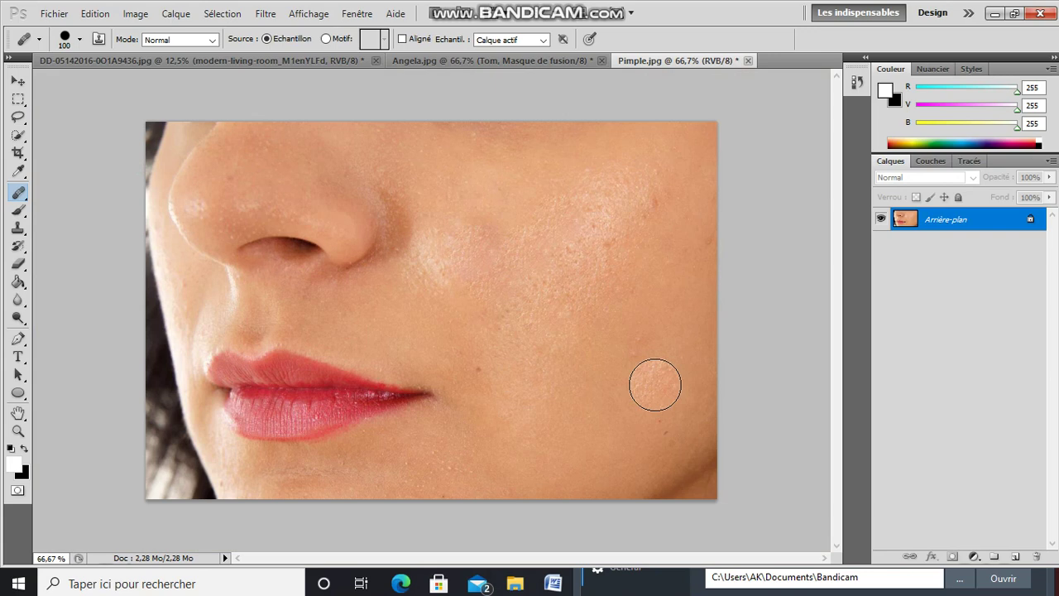
# Step: Heal the last cheek and nose blemishes, then open the depositphotos close-up at 50%
pyautogui.click(655, 385)
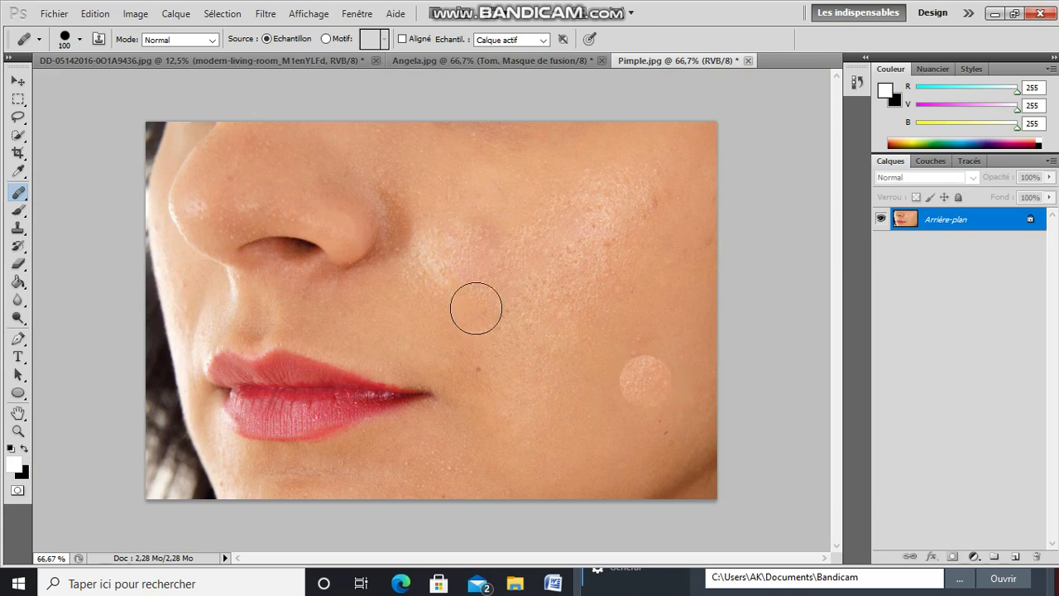
pyautogui.click(210, 146)
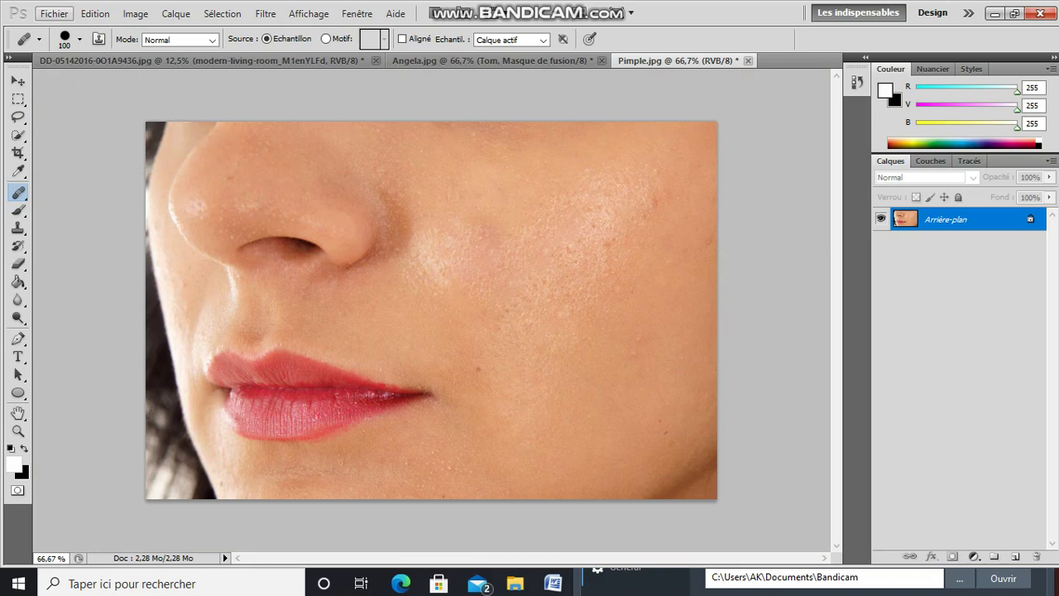
pyautogui.click(54, 14)
pyautogui.click(66, 44)
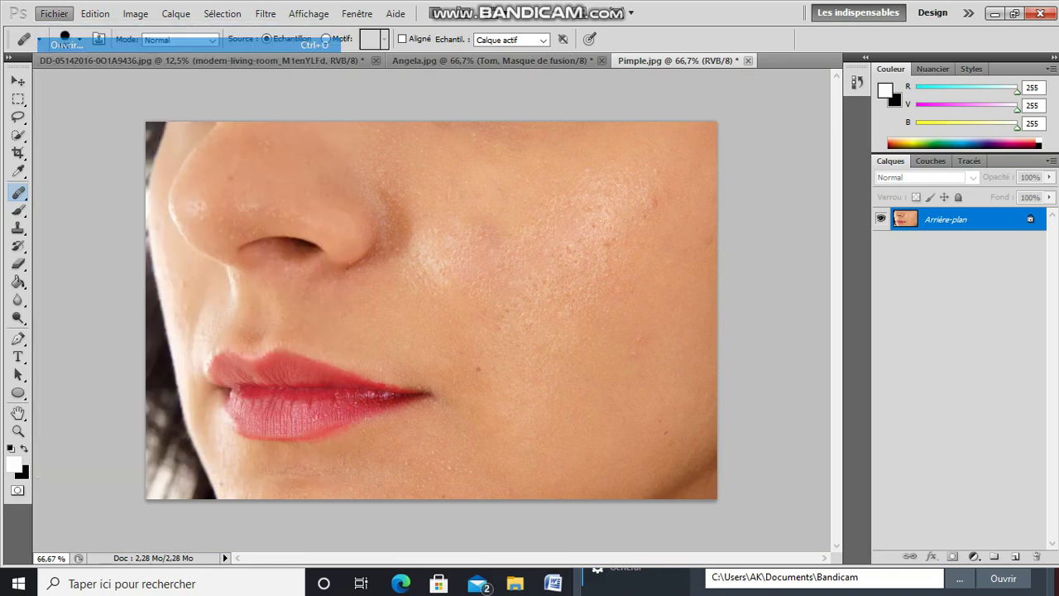
pyautogui.scroll(-3, 595, 232)
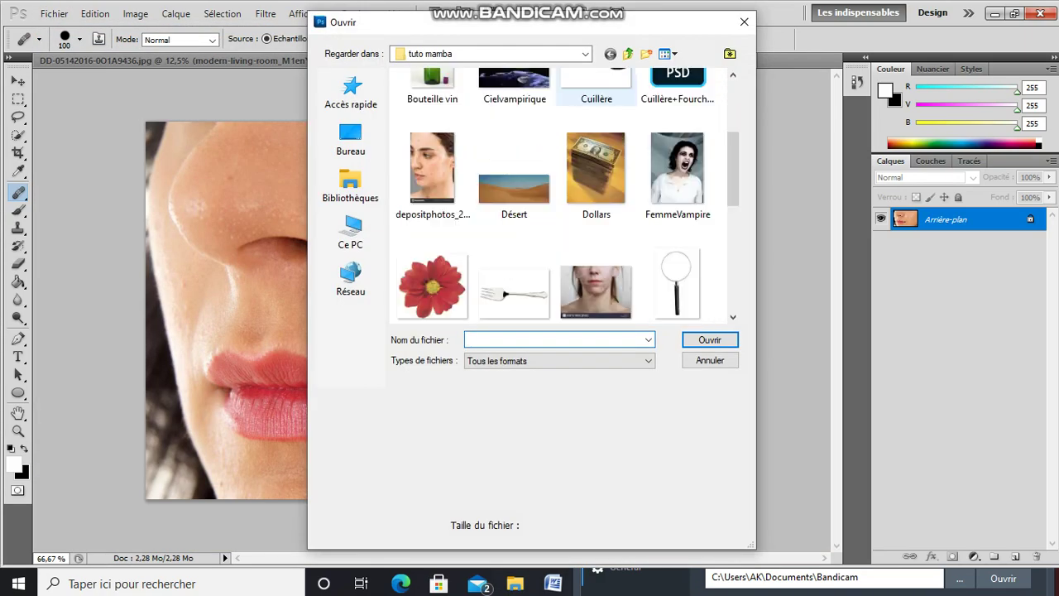
pyautogui.scroll(-3, 595, 231)
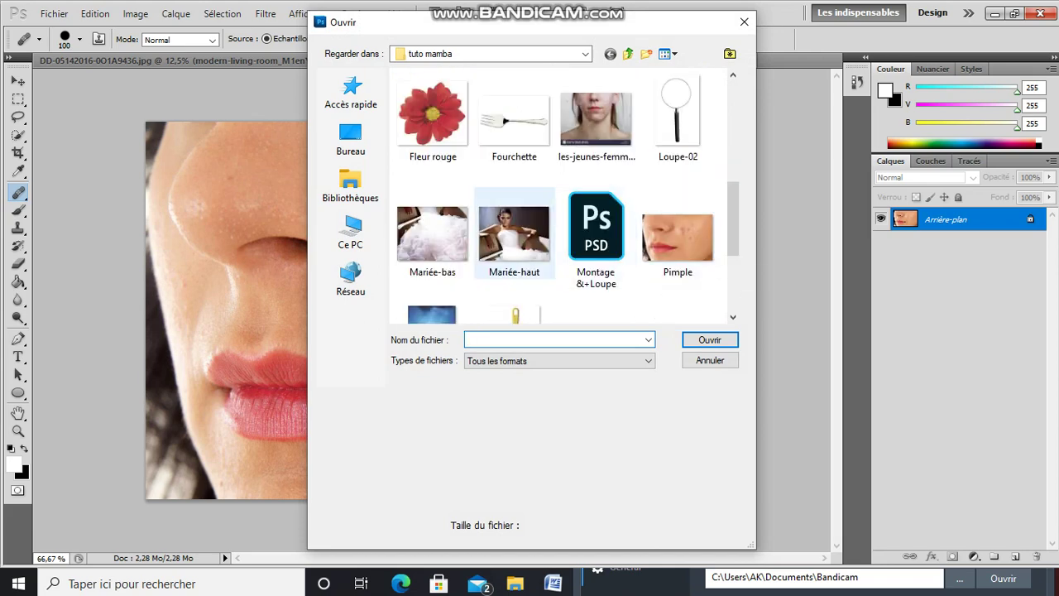
pyautogui.scroll(2, 513, 236)
pyautogui.click(432, 168)
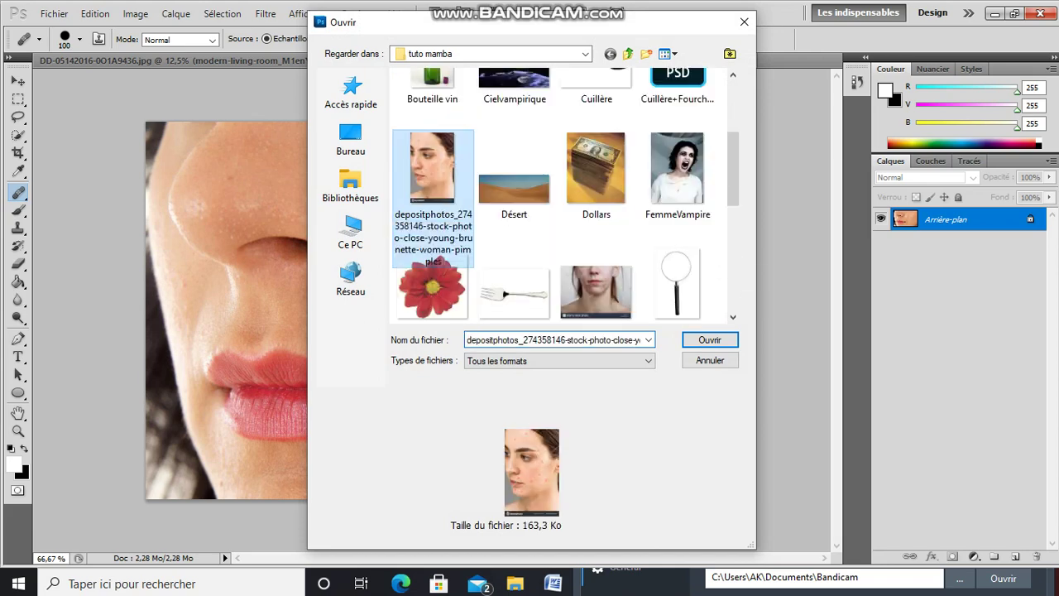
pyautogui.click(709, 339)
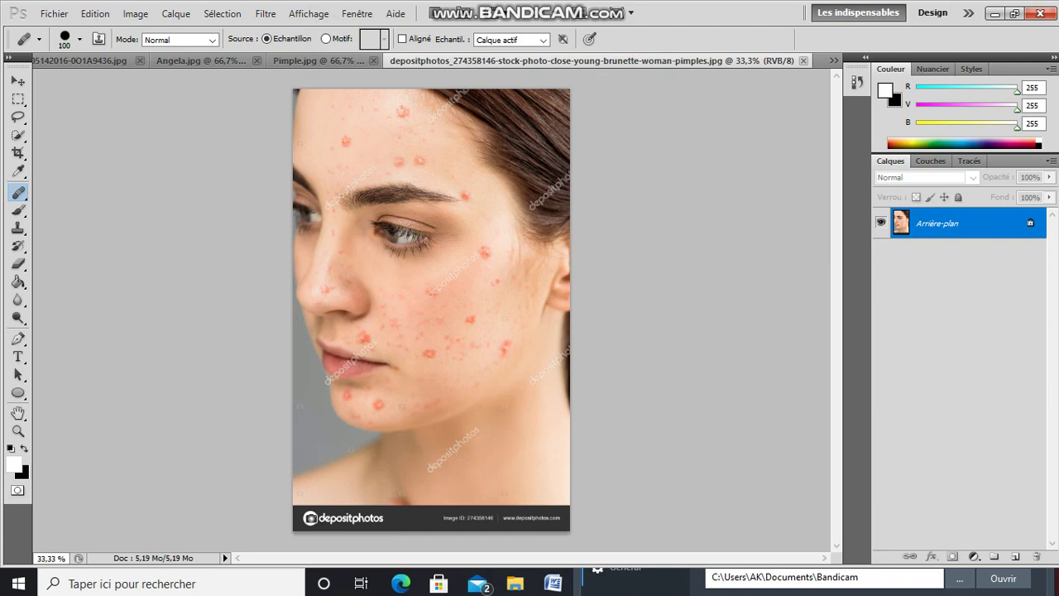
pyautogui.hotkey('ctrl', '+')
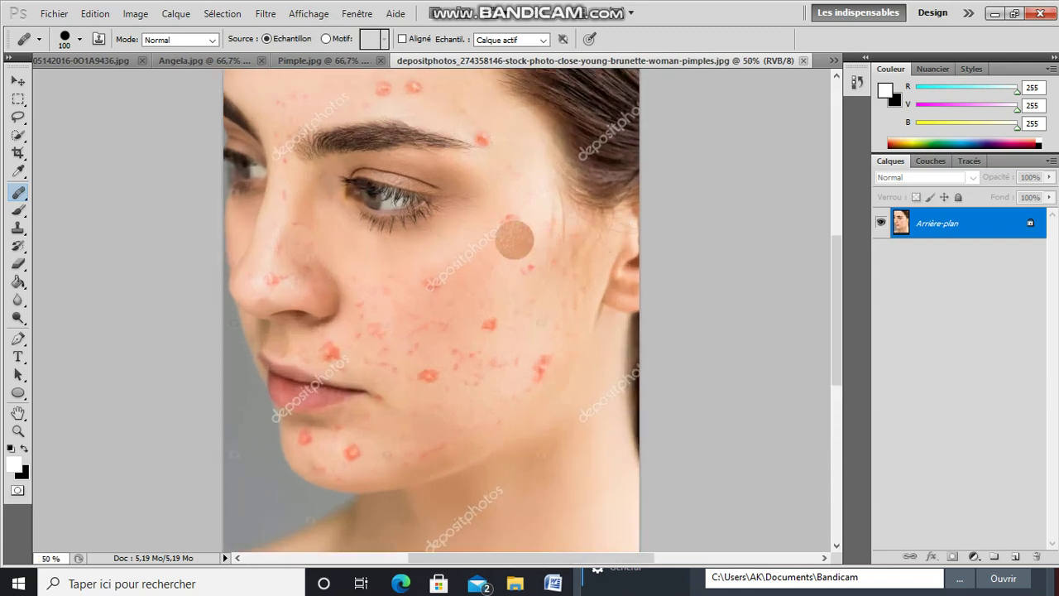
# Step: Scroll up to the forehead and sample clean forehead skin as the healing source
pyautogui.scroll(1, 514, 244)
pyautogui.scroll(2, 514, 252)
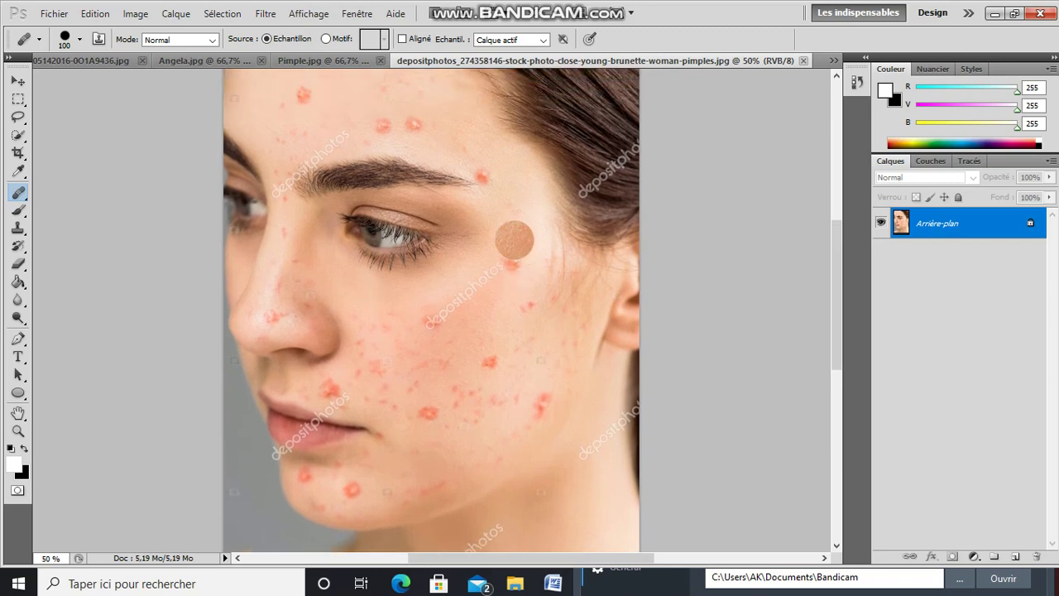
pyautogui.scroll(2, 514, 261)
pyautogui.scroll(2, 514, 265)
pyautogui.scroll(1, 513, 250)
pyautogui.scroll(1, 513, 240)
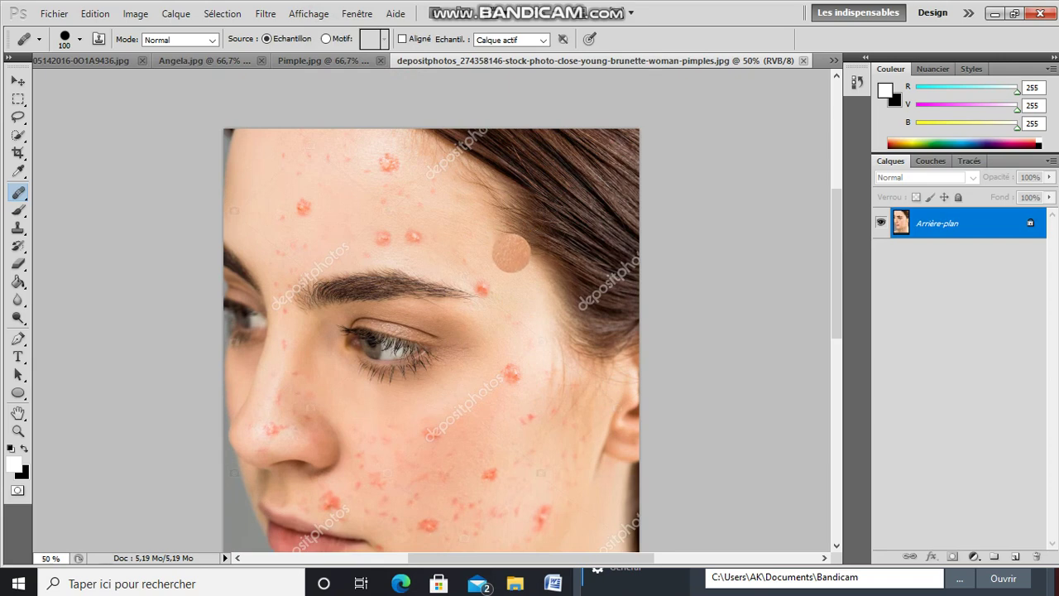
pyautogui.click(512, 254)
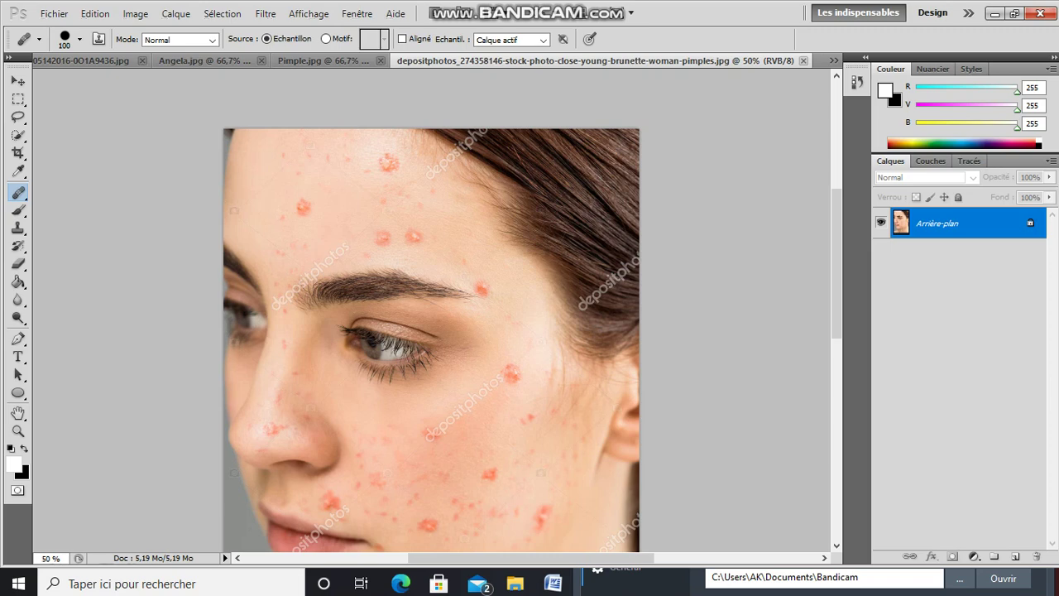
# Step: Heal the pimples at the eyebrow tail and across the forehead
pyautogui.click(481, 288)
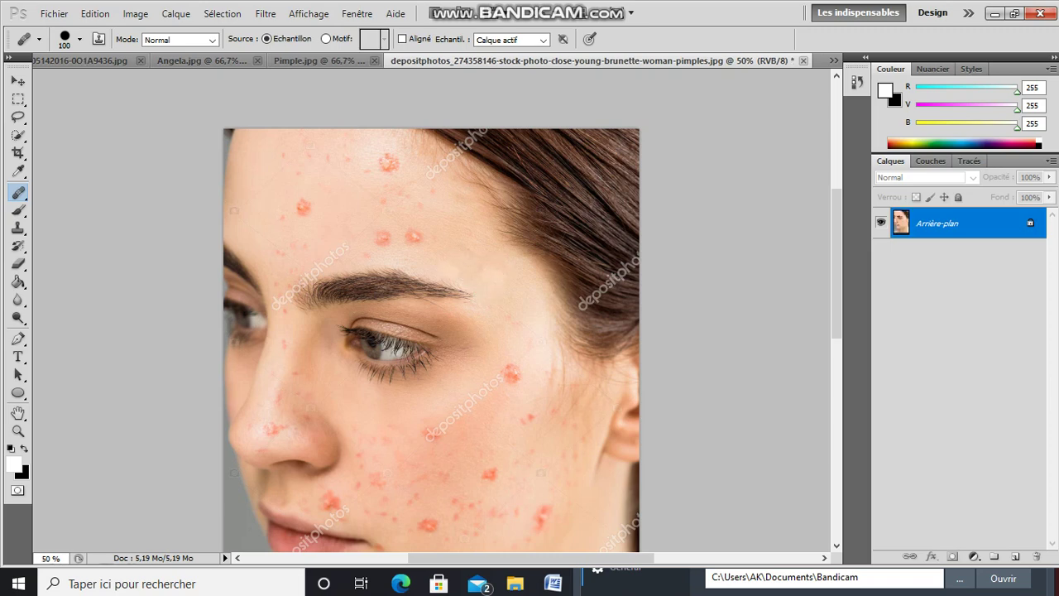
pyautogui.click(414, 238)
pyautogui.click(387, 162)
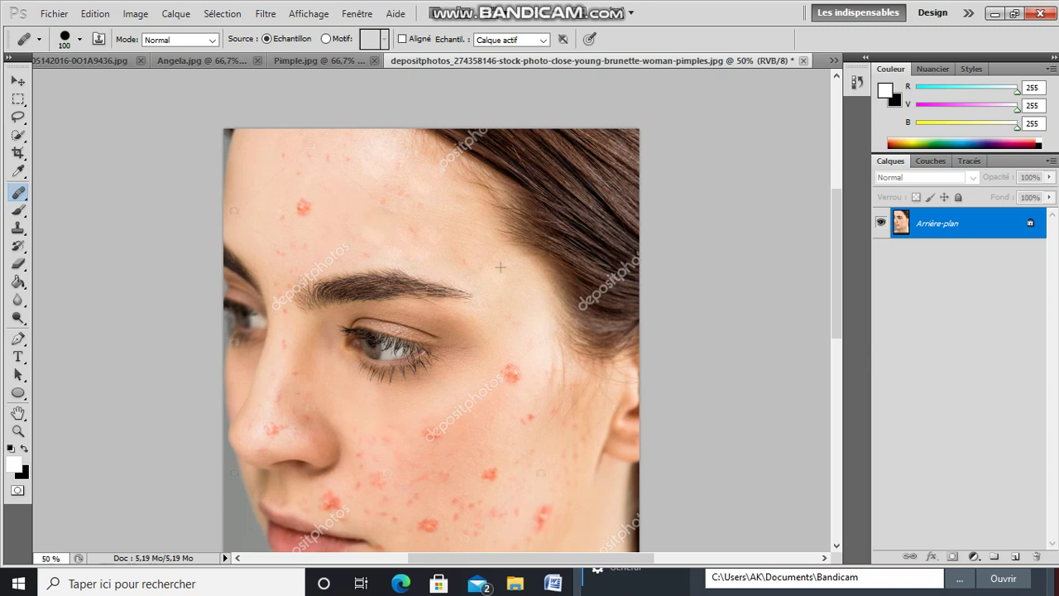
pyautogui.click(302, 206)
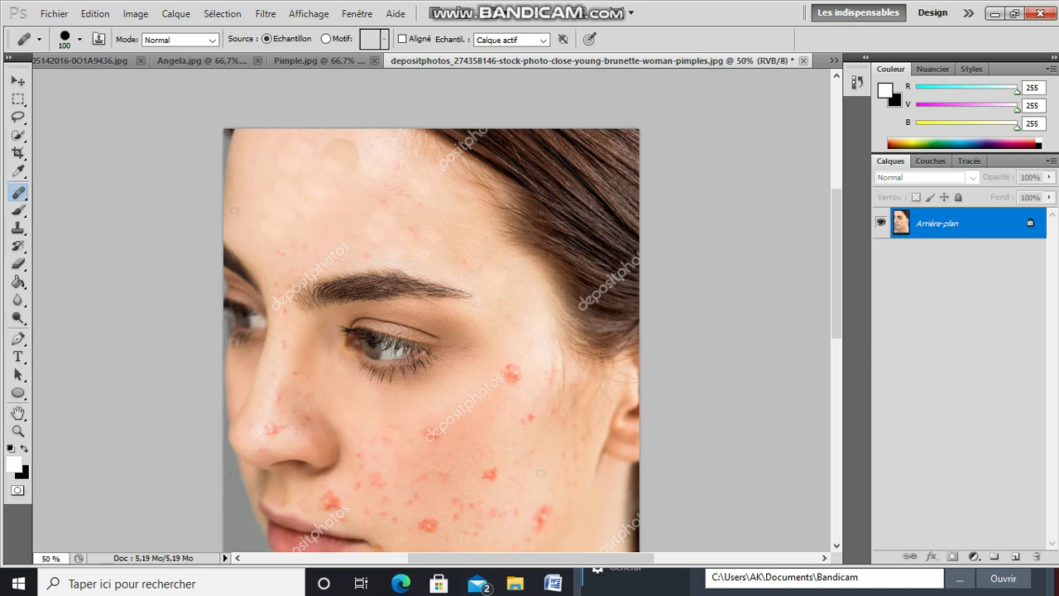
pyautogui.click(366, 162)
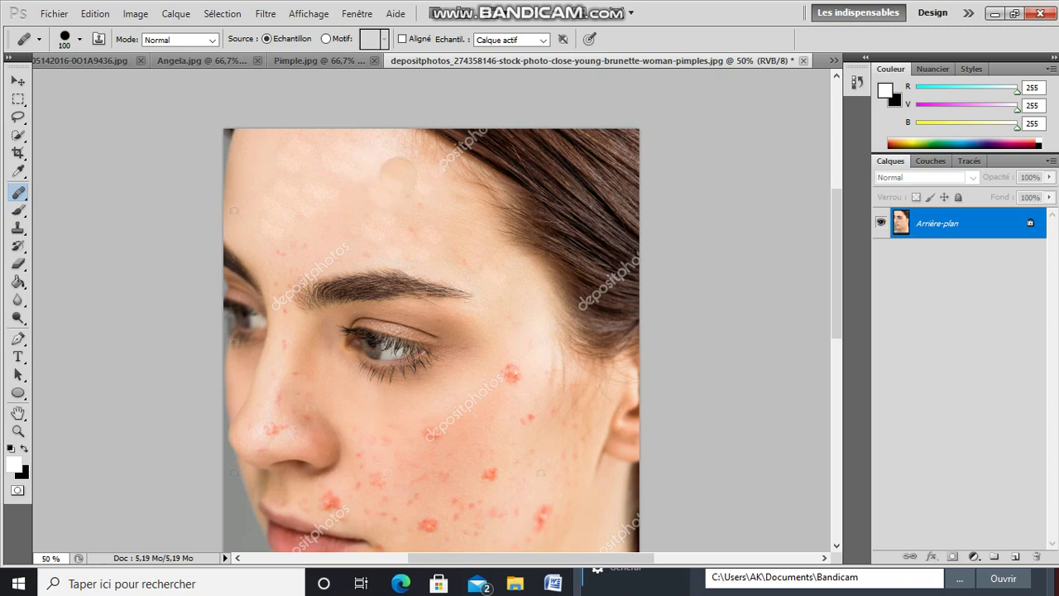
# Step: Heal the cheek pimple, resample clean cheek skin, then heal lower cheek, jaw and lip pimples
pyautogui.click(513, 374)
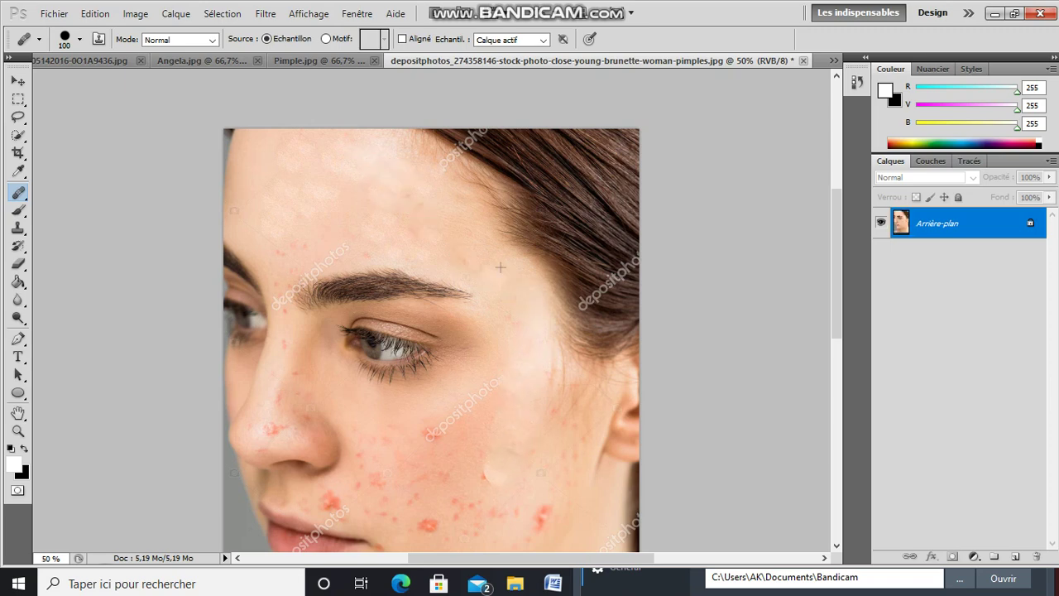
pyautogui.click(451, 463)
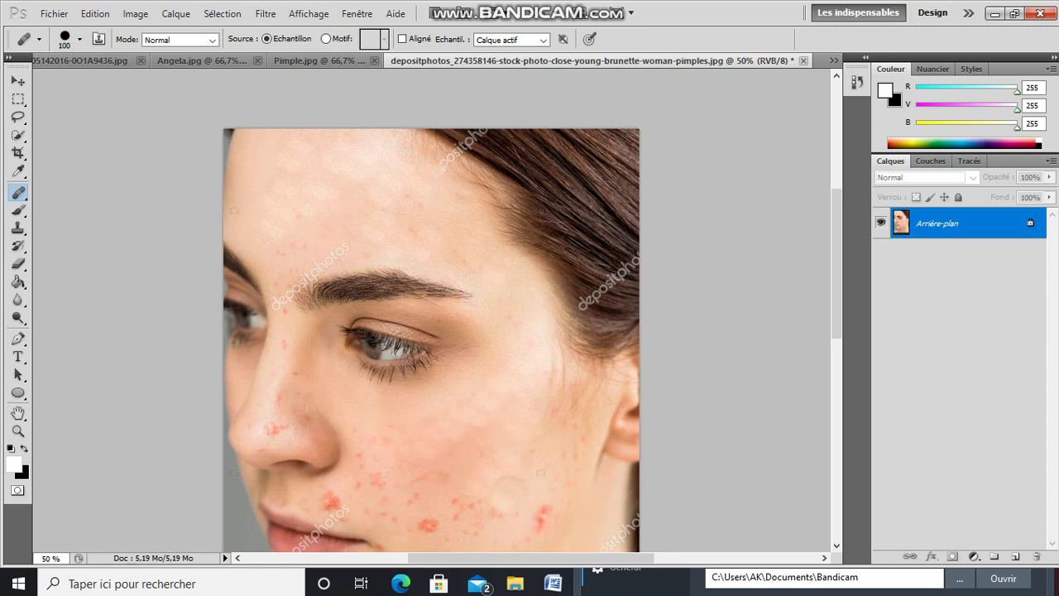
pyautogui.click(542, 534)
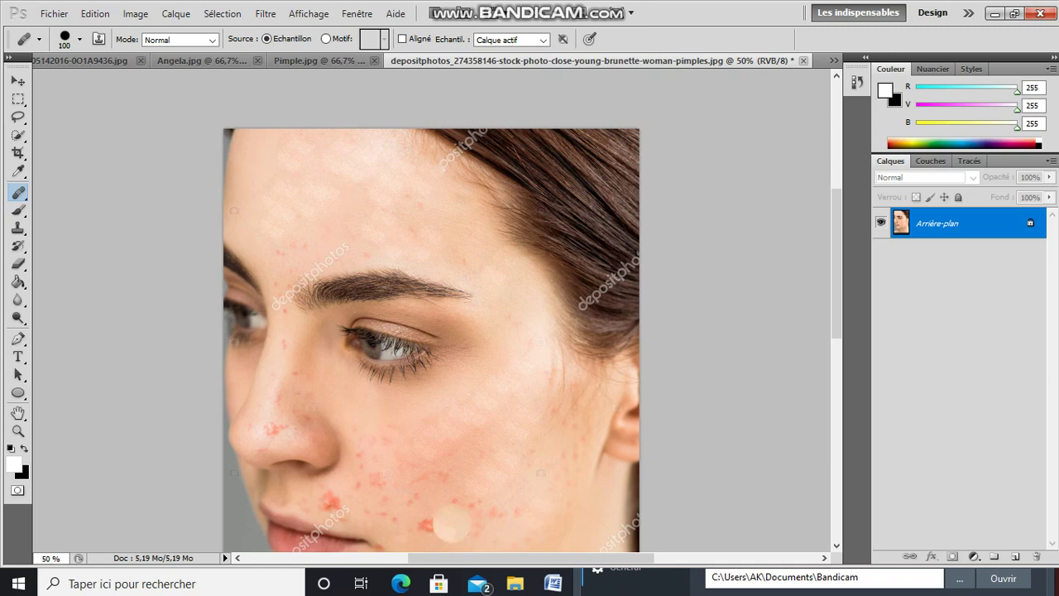
pyautogui.click(471, 511)
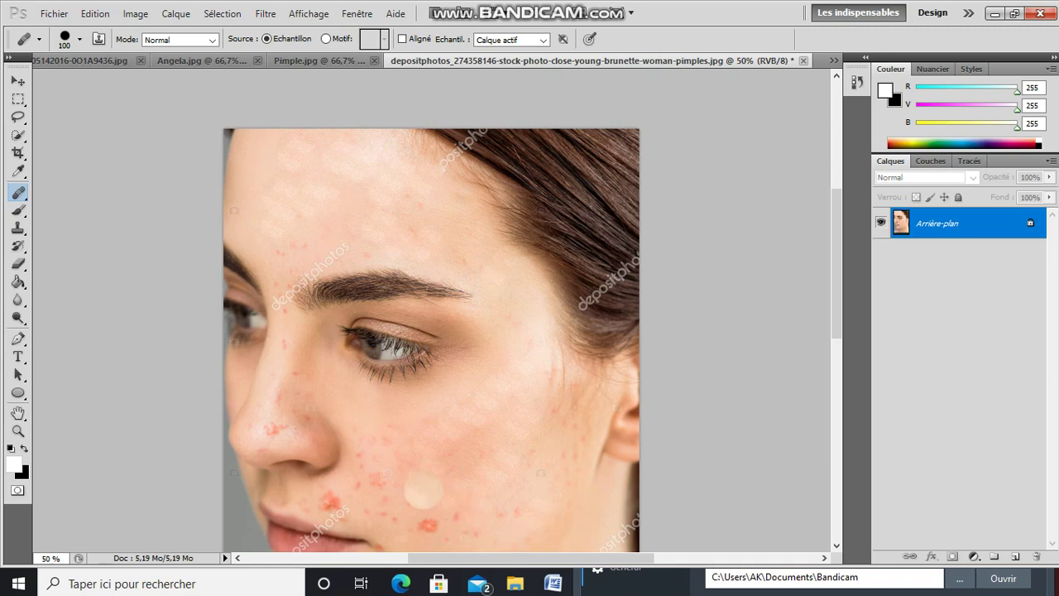
pyautogui.click(374, 480)
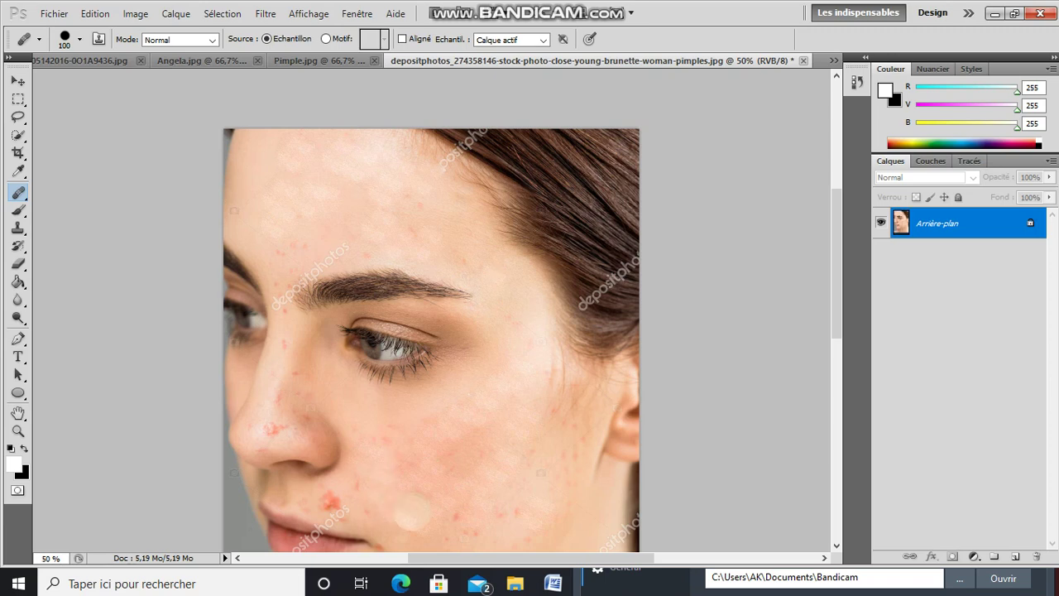
pyautogui.click(430, 451)
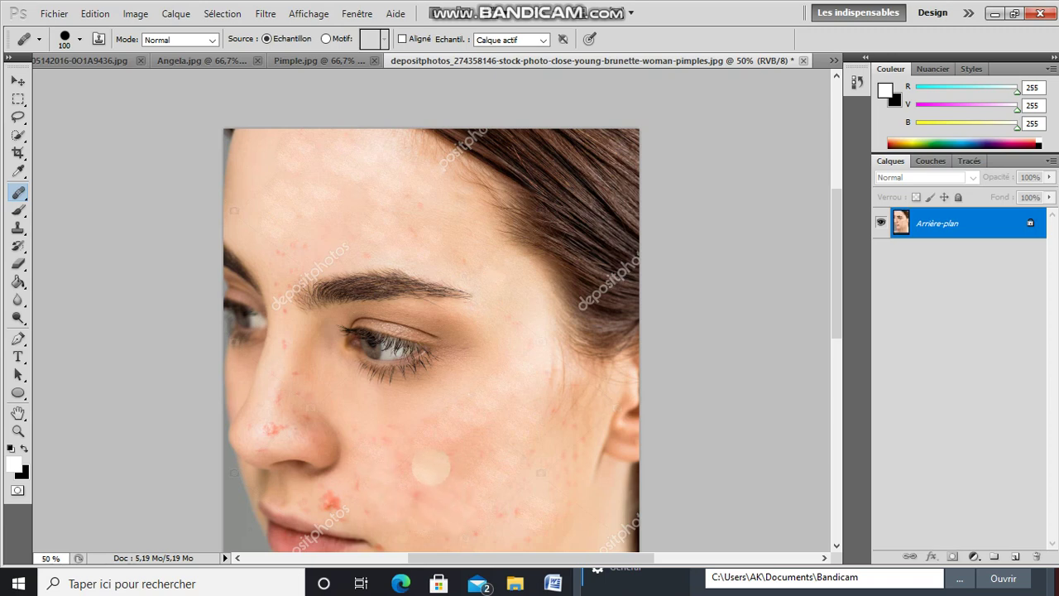
pyautogui.click(329, 501)
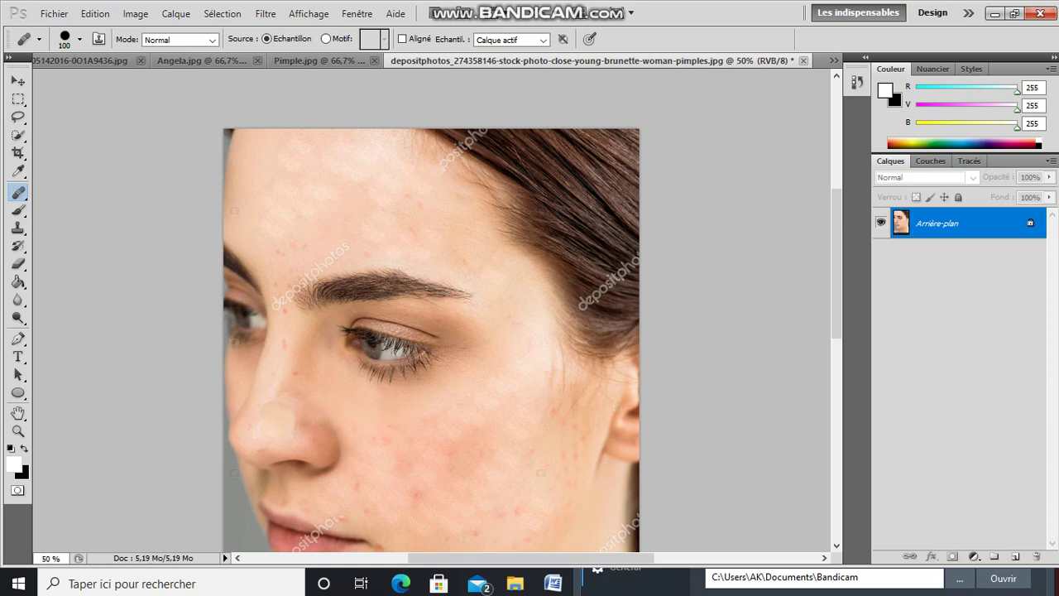
# Step: Heal the marks beside the nose, along the nose bridge, under the eye and on the forehead
pyautogui.click(272, 431)
pyautogui.moveTo(278, 380); pyautogui.dragTo(277, 354)
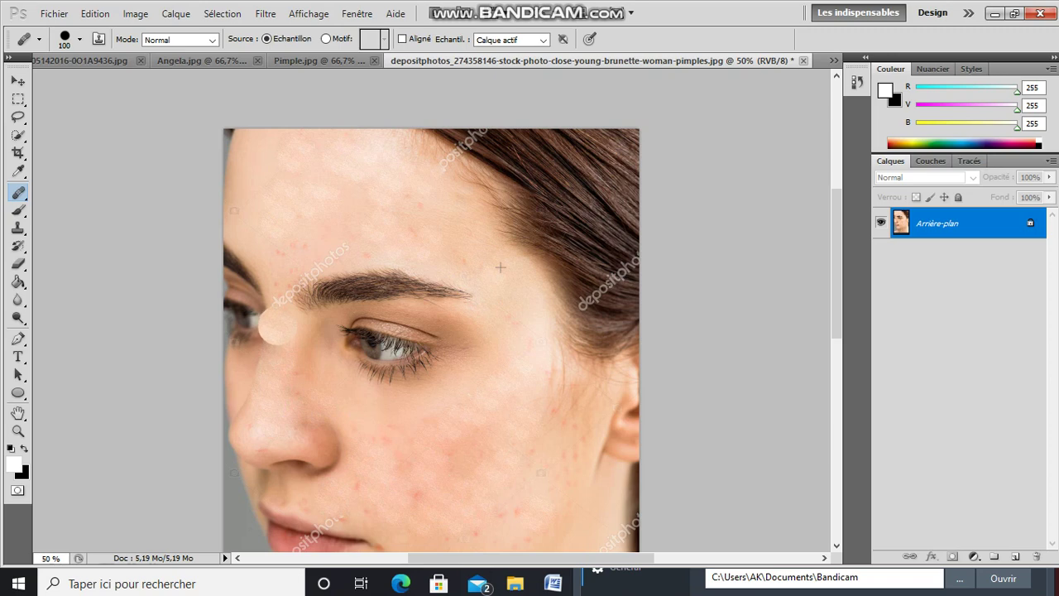
pyautogui.click(384, 344)
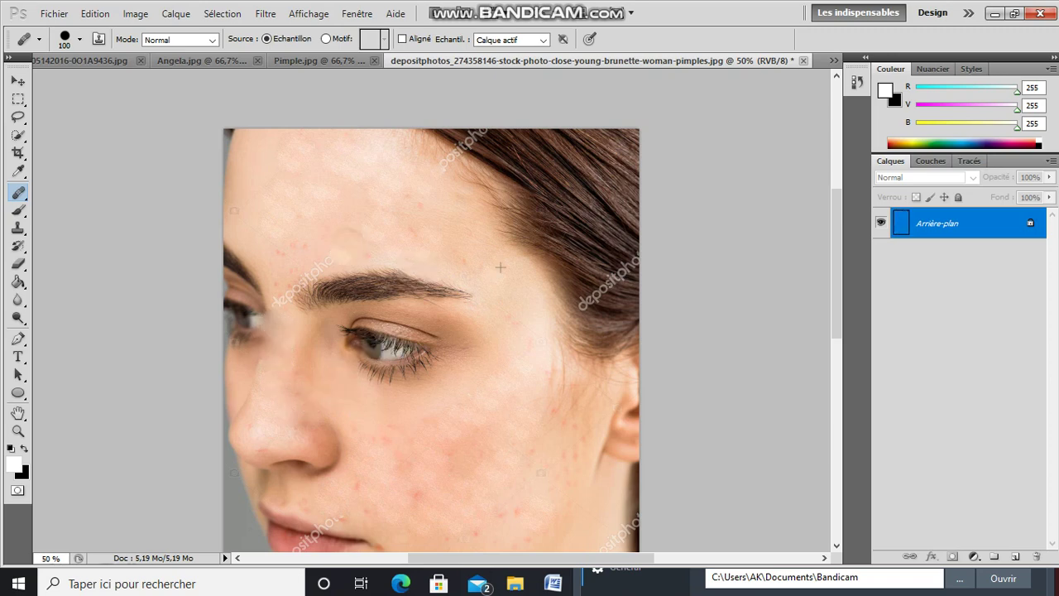
pyautogui.moveTo(331, 238)
pyautogui.mouseDown()
pyautogui.moveTo(302, 263)
pyautogui.moveTo(273, 266)
pyautogui.moveTo(280, 313)
pyautogui.moveTo(277, 269)
pyautogui.mouseUp()
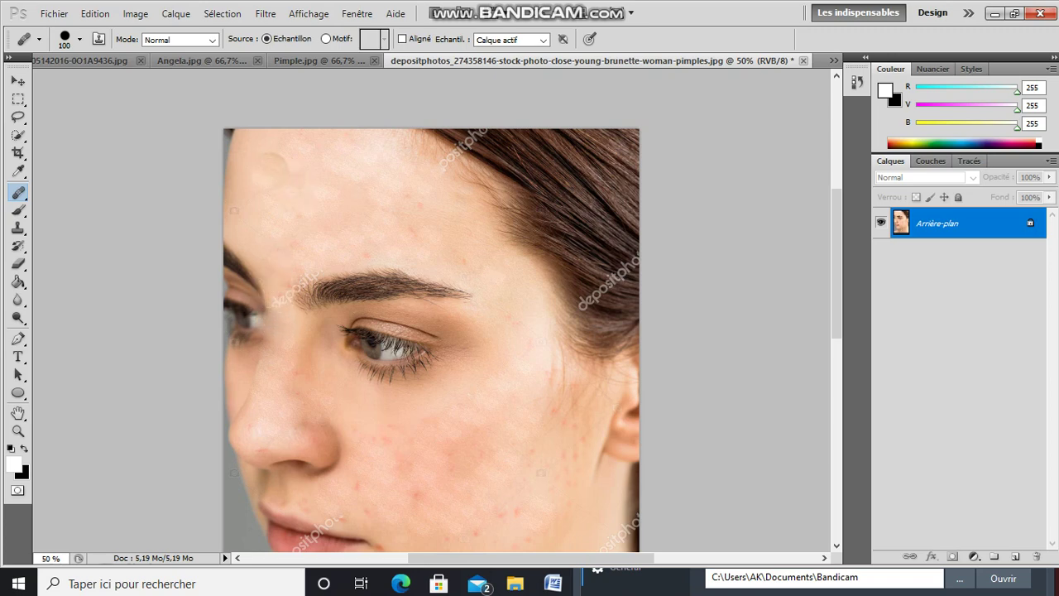
pyautogui.click(261, 188)
# Step: Dab away the three leftover faint spots on the cheek
pyautogui.click(567, 426)
pyautogui.click(441, 482)
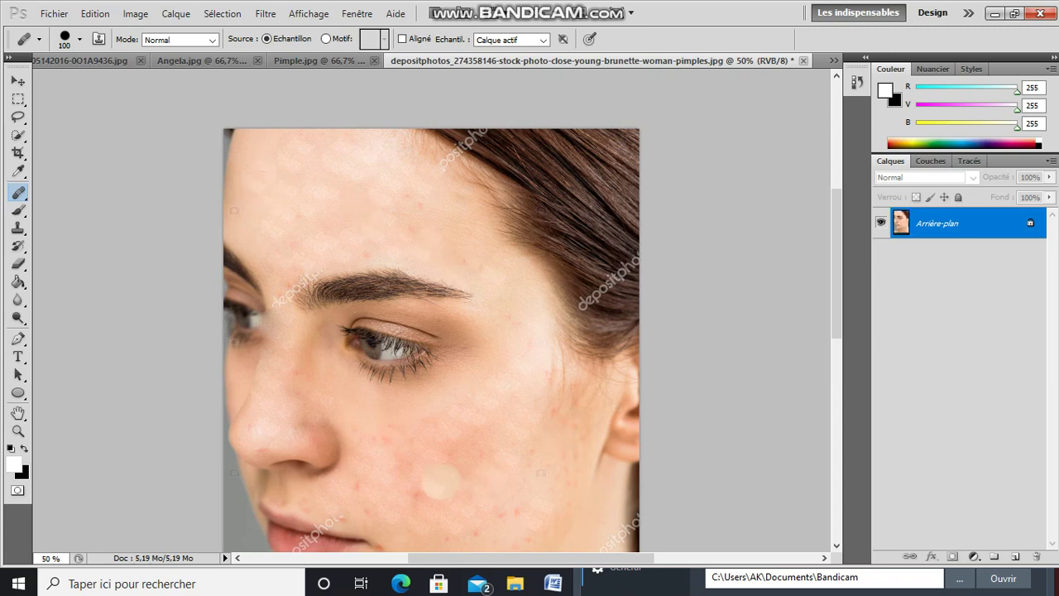
pyautogui.click(462, 473)
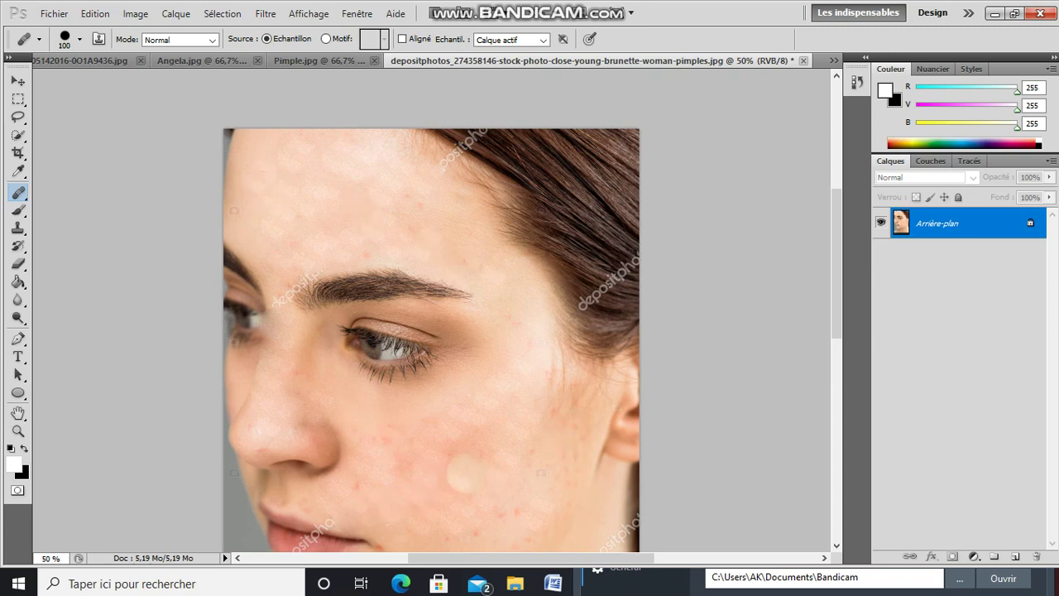
# Step: Zoom to 66.67% and heal the temple, forehead and cheek spots
pyautogui.hotkey('ctrl', '+')
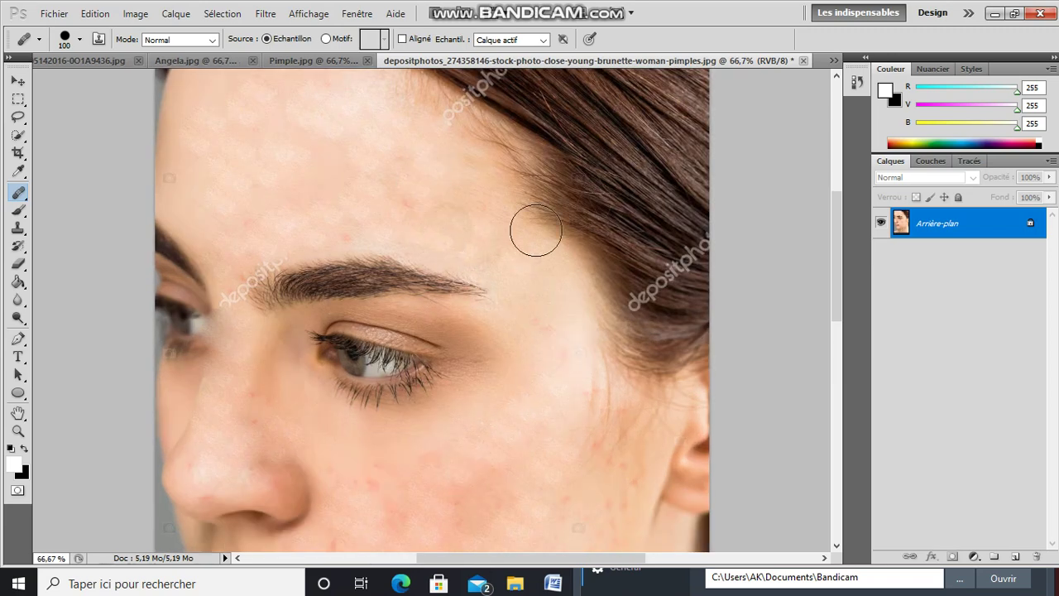
pyautogui.click(592, 242)
pyautogui.click(376, 225)
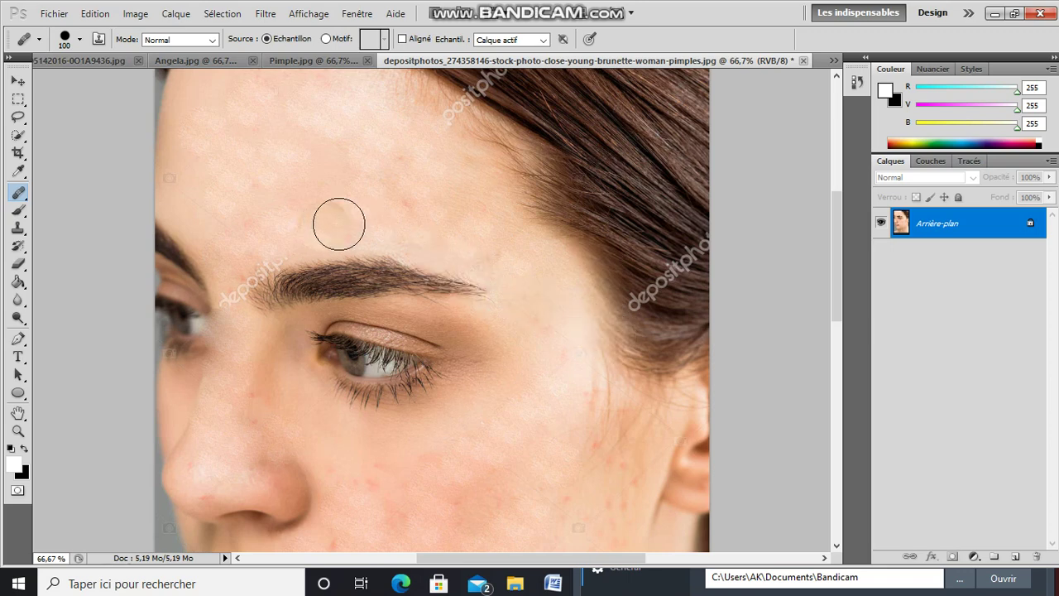
pyautogui.click(574, 381)
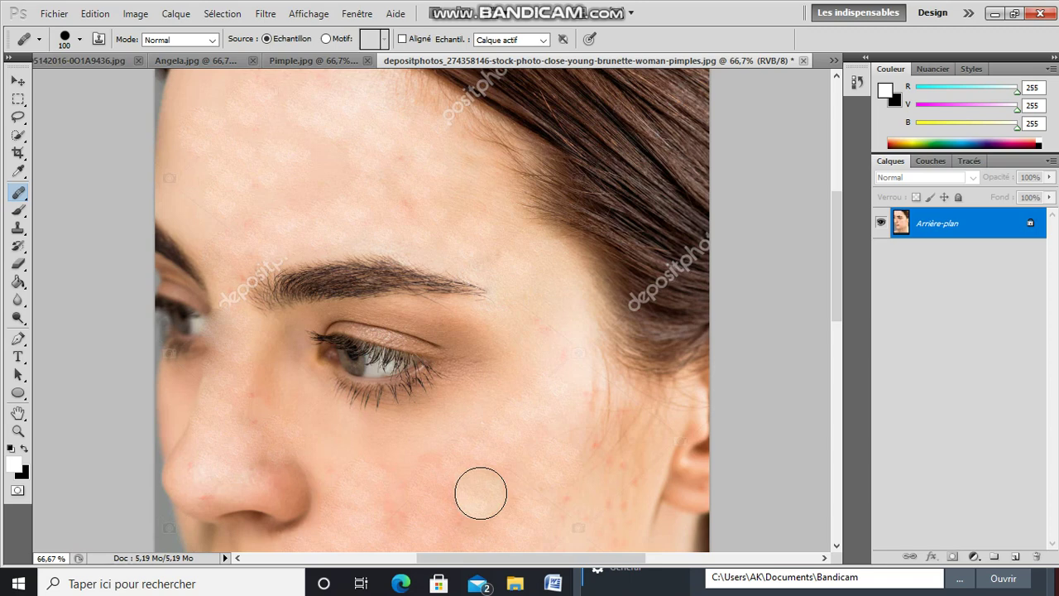
# Step: Smooth the red blemishes on the lower cheek, then switch to the screen recorder
pyautogui.moveTo(481, 493)
pyautogui.mouseDown()
pyautogui.moveTo(584, 482)
pyautogui.moveTo(617, 519)
pyautogui.mouseUp()
pyautogui.click(481, 505)
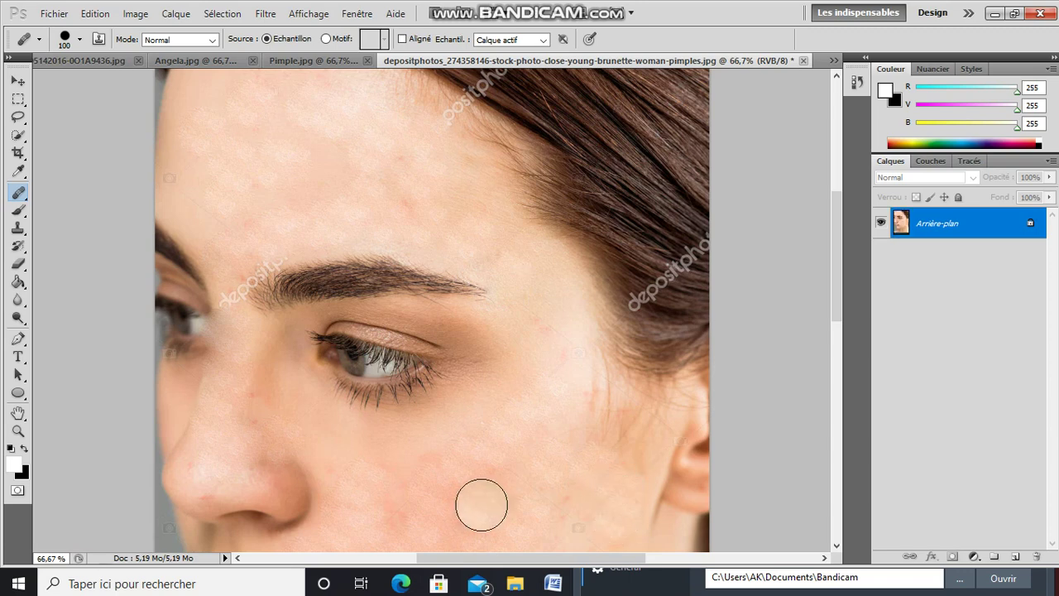
pyautogui.click(517, 505)
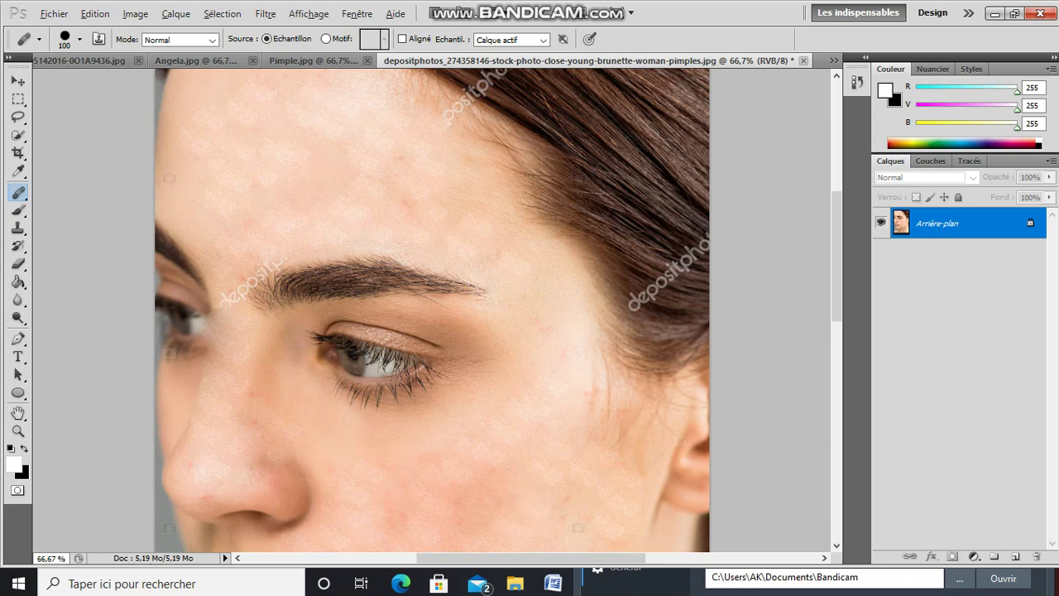
pyautogui.hotkey('alt', 'Tab')
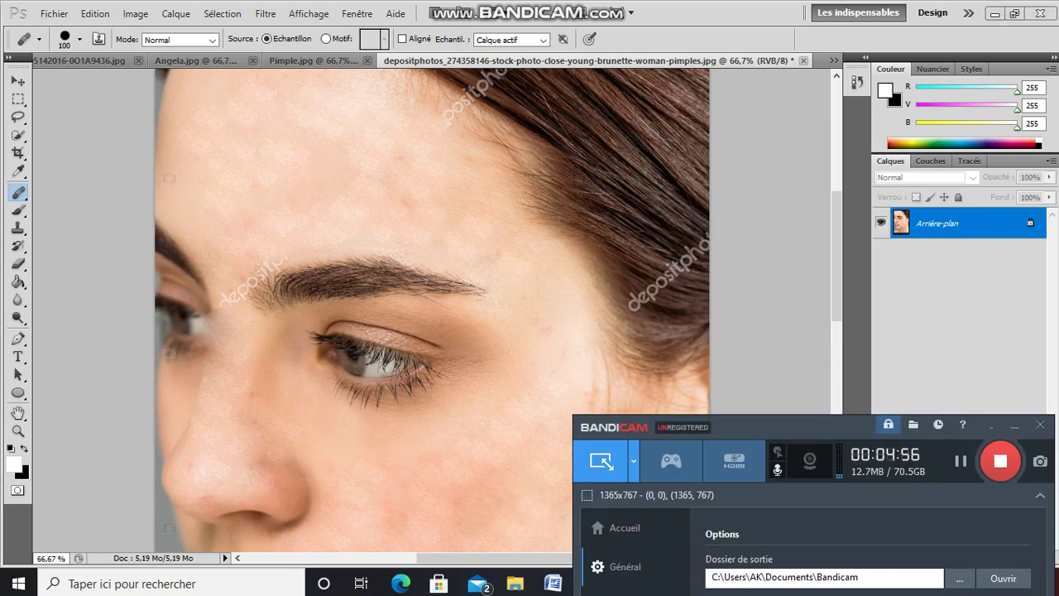